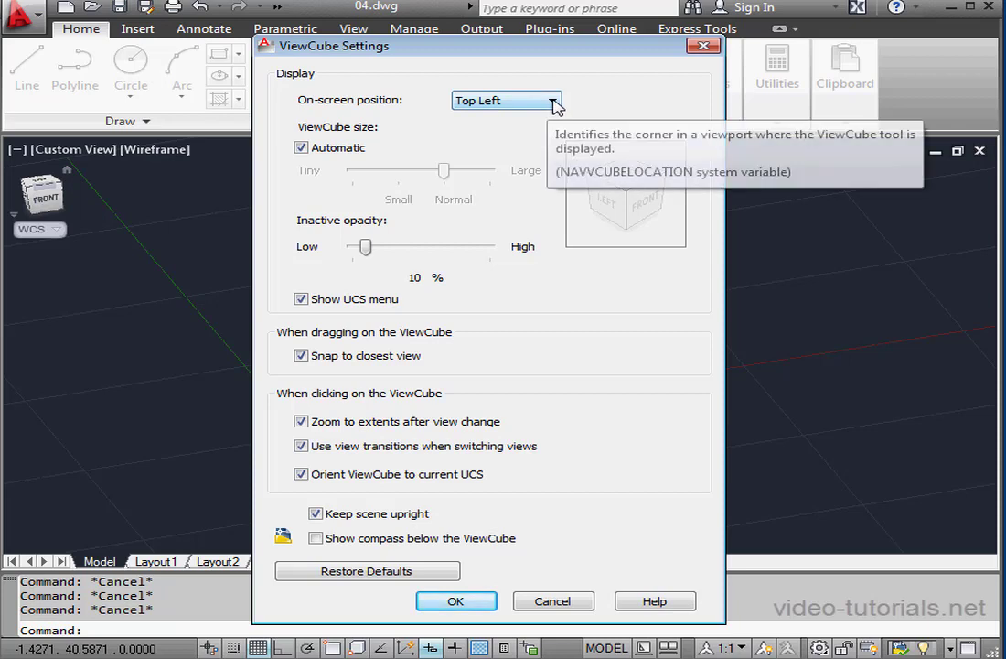
Step: Set the ViewCube's on-screen position to Top Left and turn off its automatic sizing
click(550, 100)
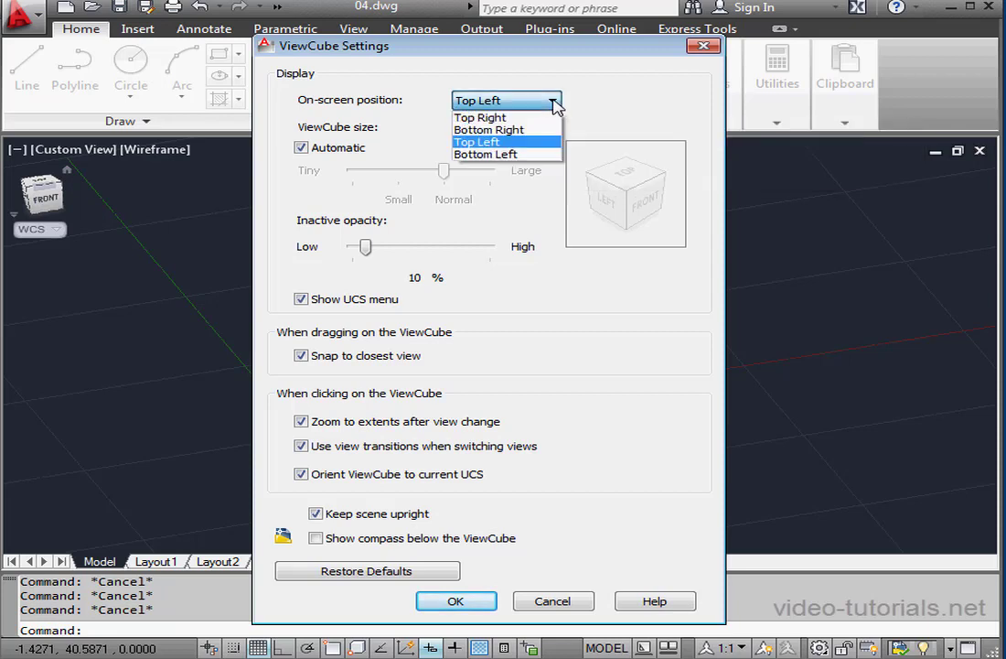
click(511, 143)
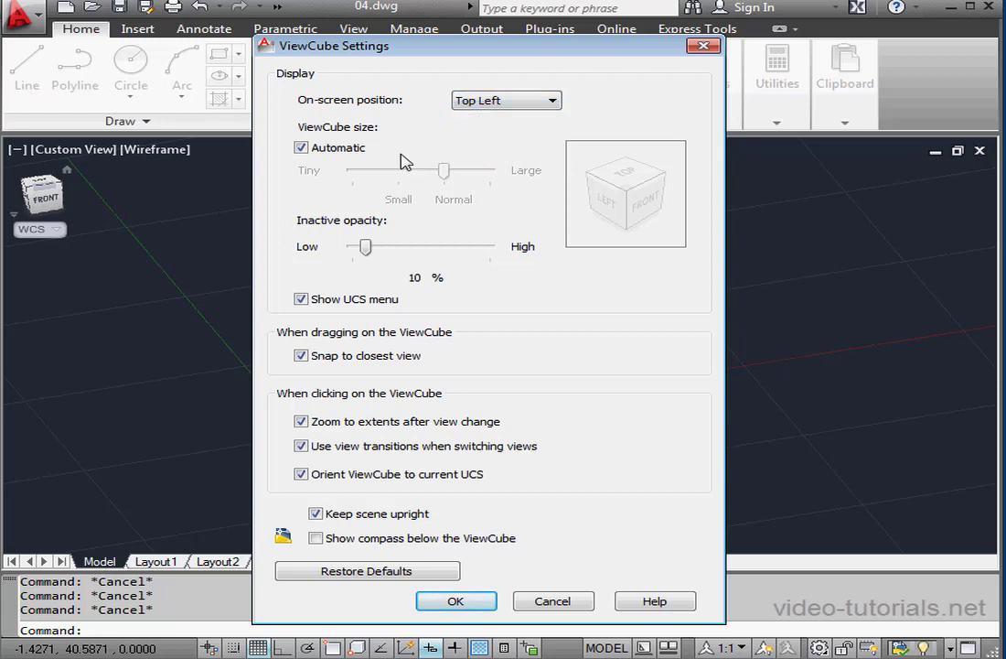
click(301, 148)
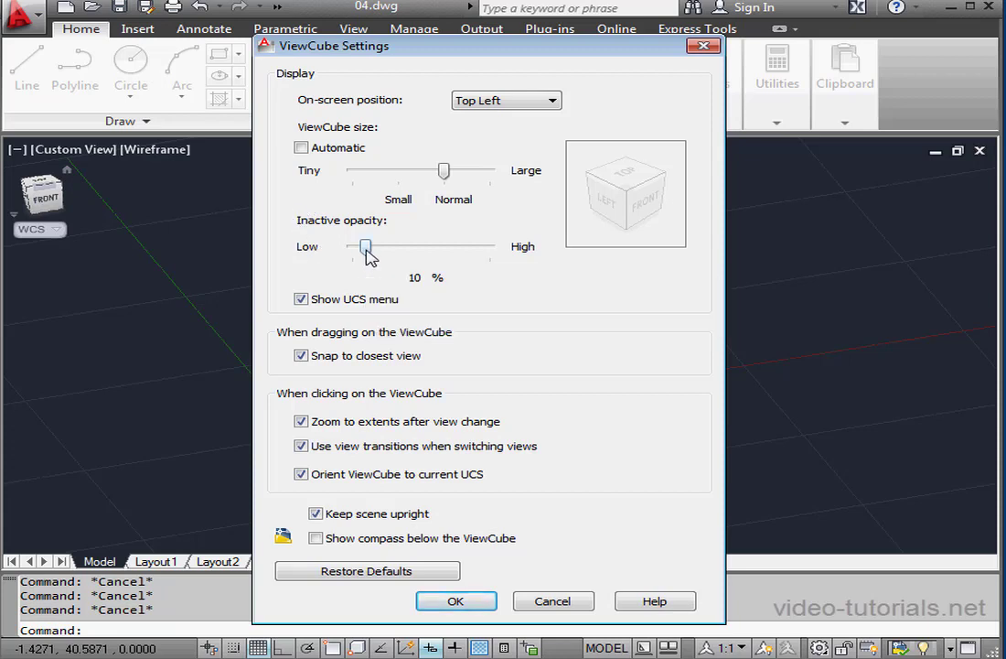
Step: Set the ViewCube's inactive opacity to 13% and show the compass below it, applying the settings
drag(364, 250, 490, 248)
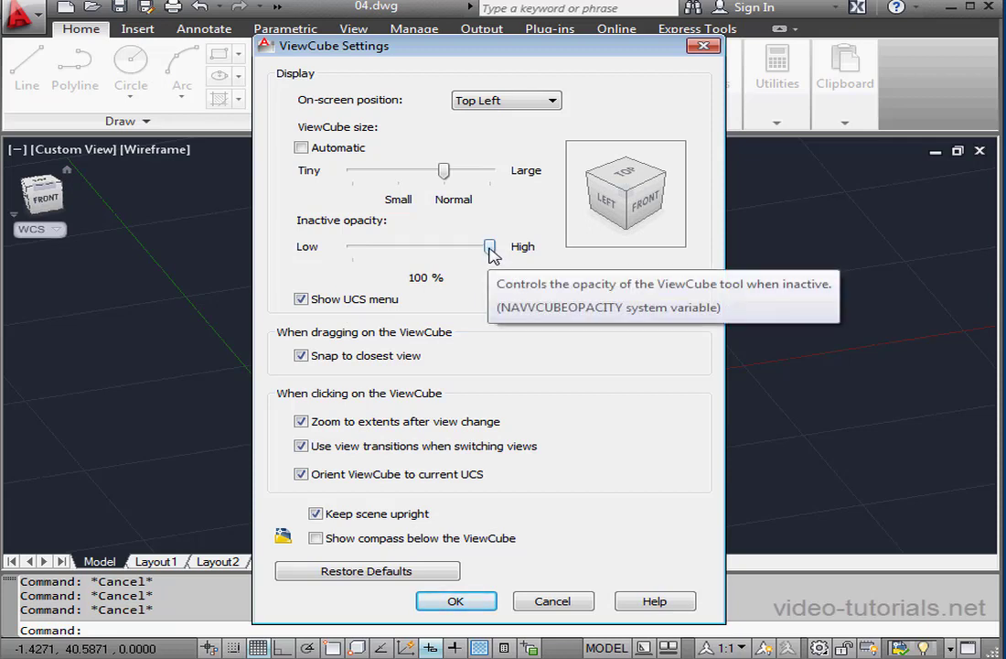
drag(490, 249, 378, 256)
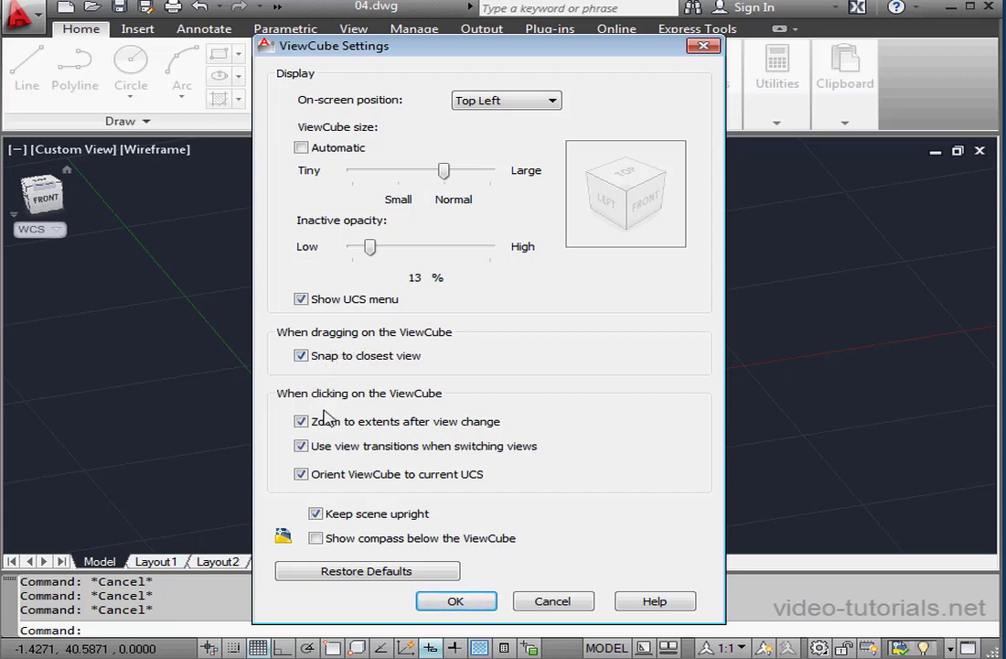
click(316, 539)
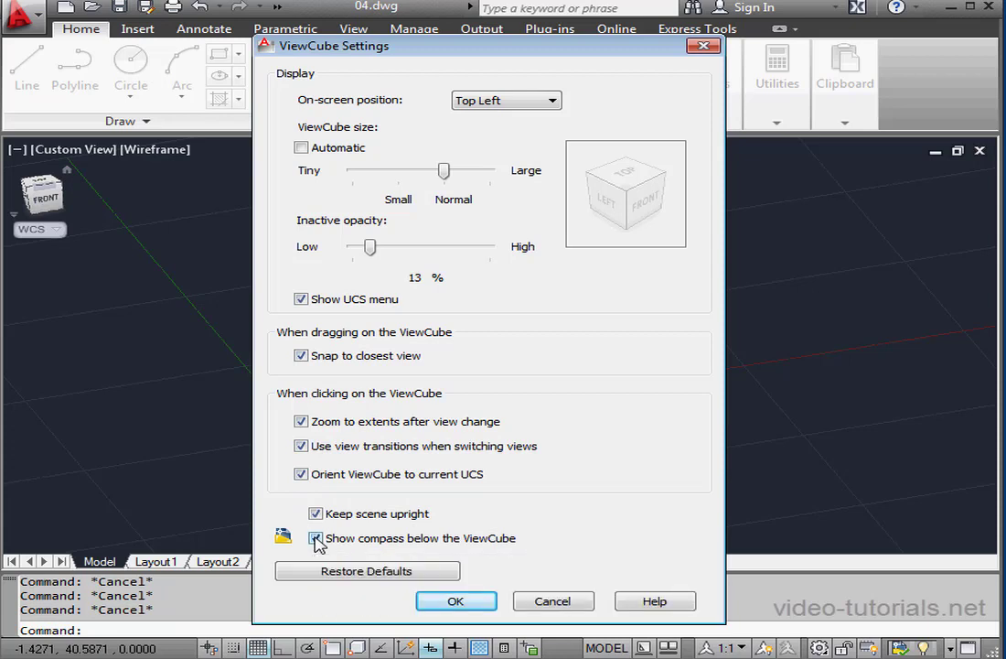
click(456, 602)
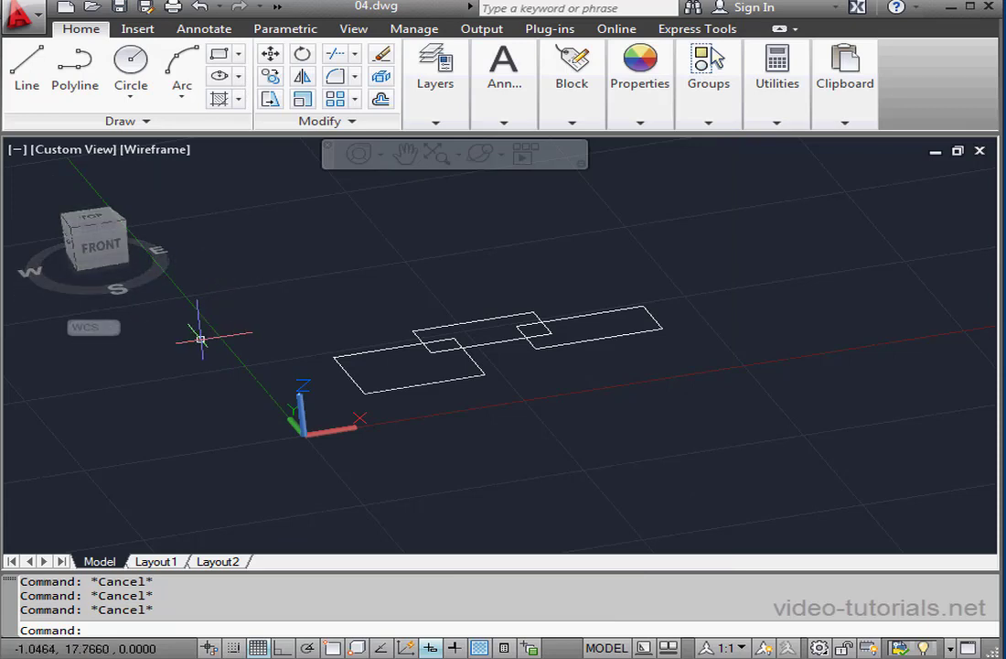
Step: Orbit the rectangles slightly in 3D, then rotate the ViewCube to the view between its Top and Front faces
click(482, 154)
mouse_move(475, 359)
mouse_down()
mouse_move(490, 354)
mouse_move(488, 335)
mouse_move(485, 366)
mouse_move(552, 385)
mouse_move(512, 371)
mouse_move(488, 396)
mouse_move(543, 376)
mouse_move(479, 381)
mouse_up()
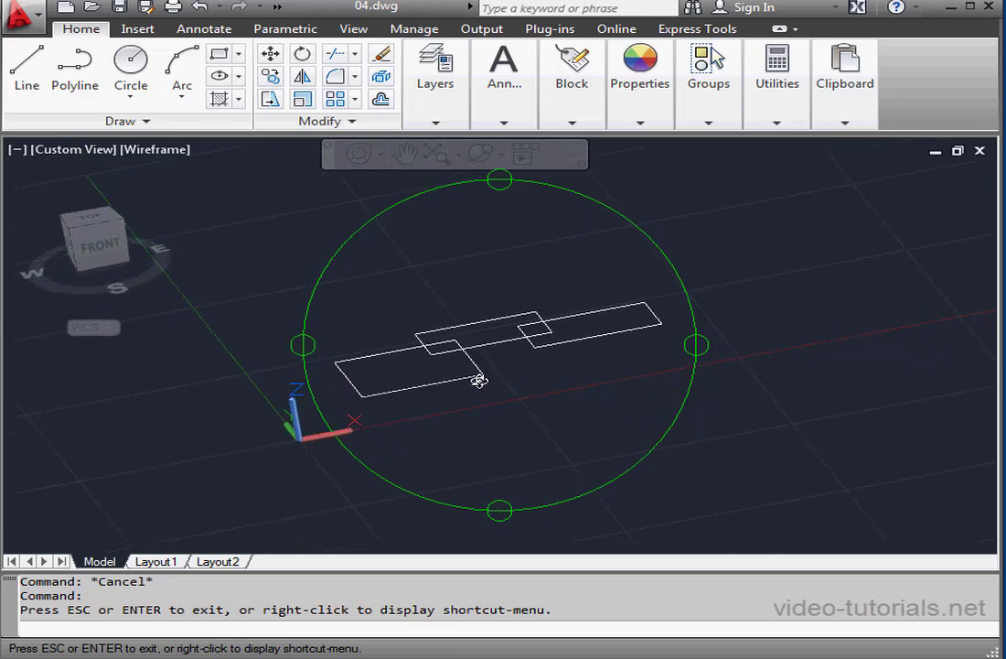
key(Escape)
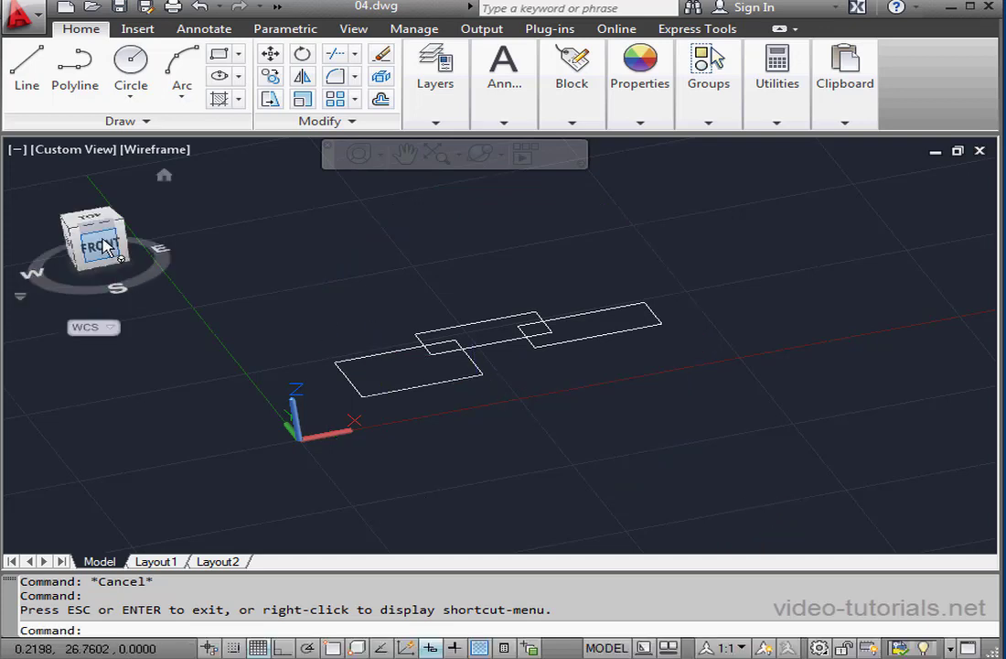
mouse_move(108, 237)
mouse_down()
mouse_move(139, 245)
mouse_move(108, 245)
mouse_move(92, 266)
mouse_move(98, 204)
mouse_move(89, 327)
mouse_move(103, 230)
mouse_up()
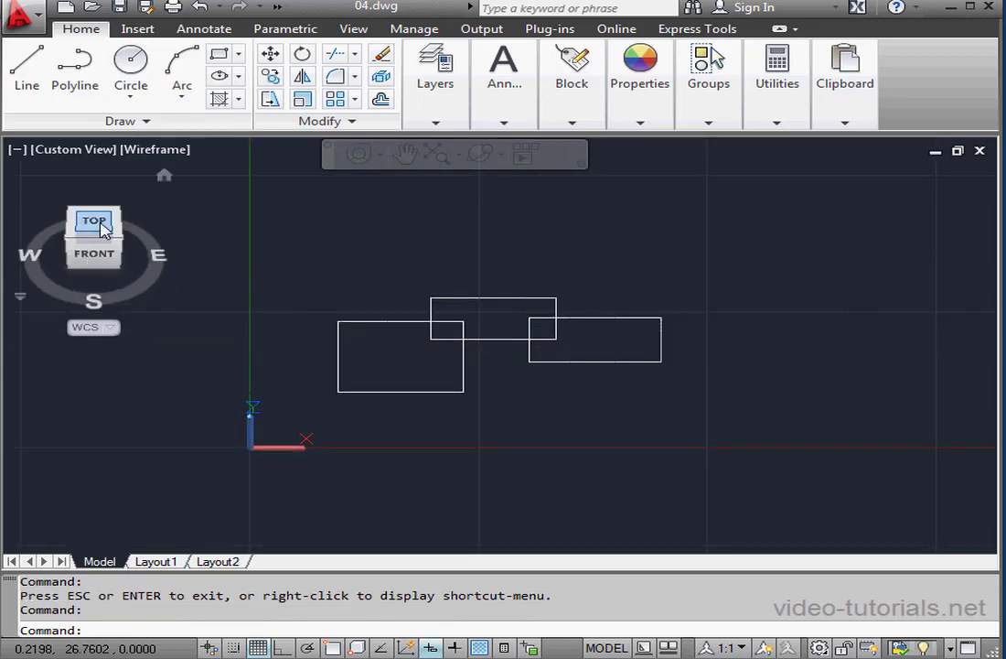
Step: Turn off the ViewCube's snapping to the closest view and rotate the model freely with the cube and its compass
right_click(101, 224)
click(217, 364)
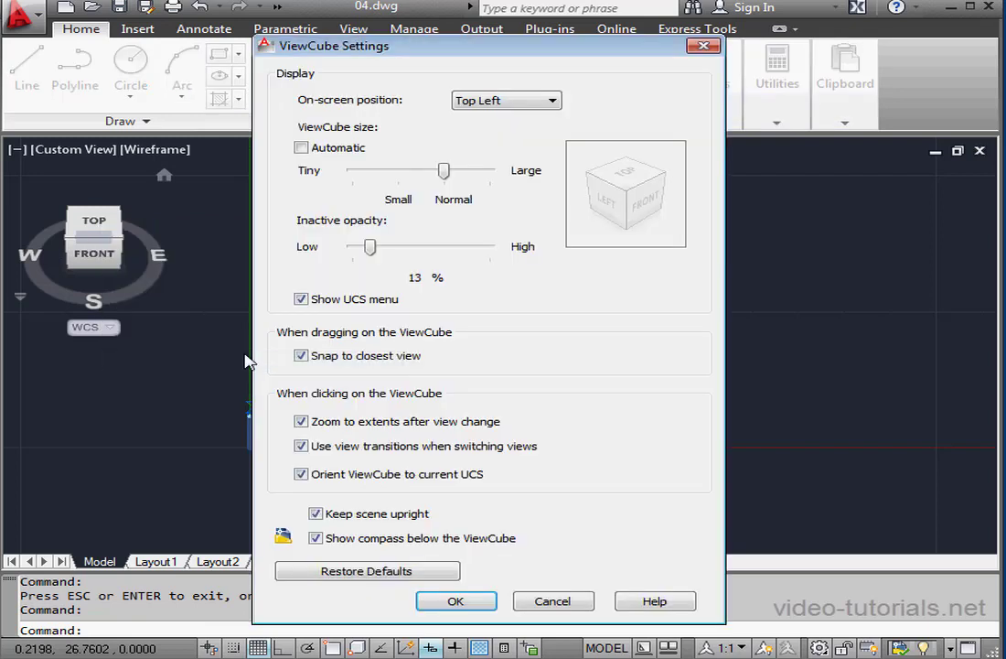
click(302, 355)
click(476, 601)
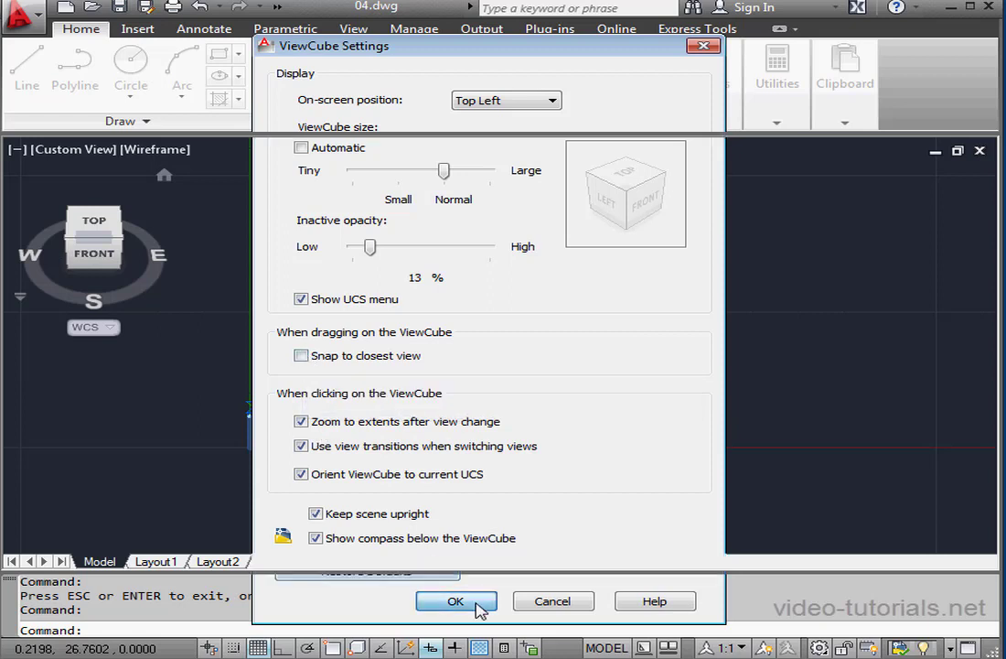
mouse_move(99, 259)
mouse_down()
mouse_move(99, 233)
mouse_move(98, 273)
mouse_move(104, 233)
mouse_move(972, 226)
mouse_move(19, 229)
mouse_move(39, 236)
mouse_move(41, 174)
mouse_move(74, 542)
mouse_move(73, 249)
mouse_up()
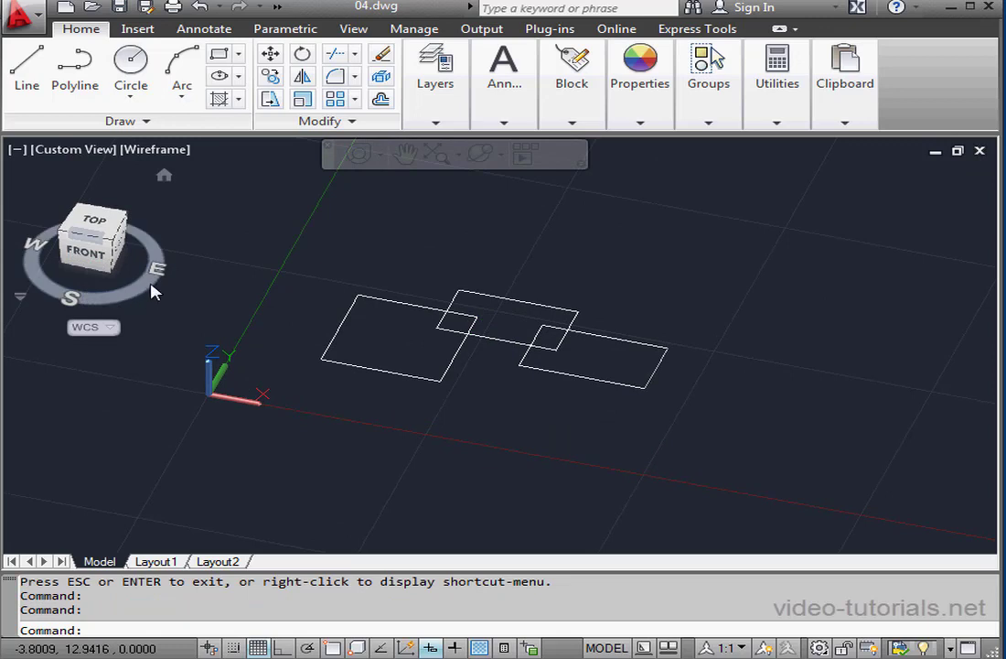
mouse_move(152, 291)
mouse_down()
mouse_move(146, 300)
mouse_move(215, 273)
mouse_move(179, 275)
mouse_move(158, 299)
mouse_move(151, 286)
mouse_up()
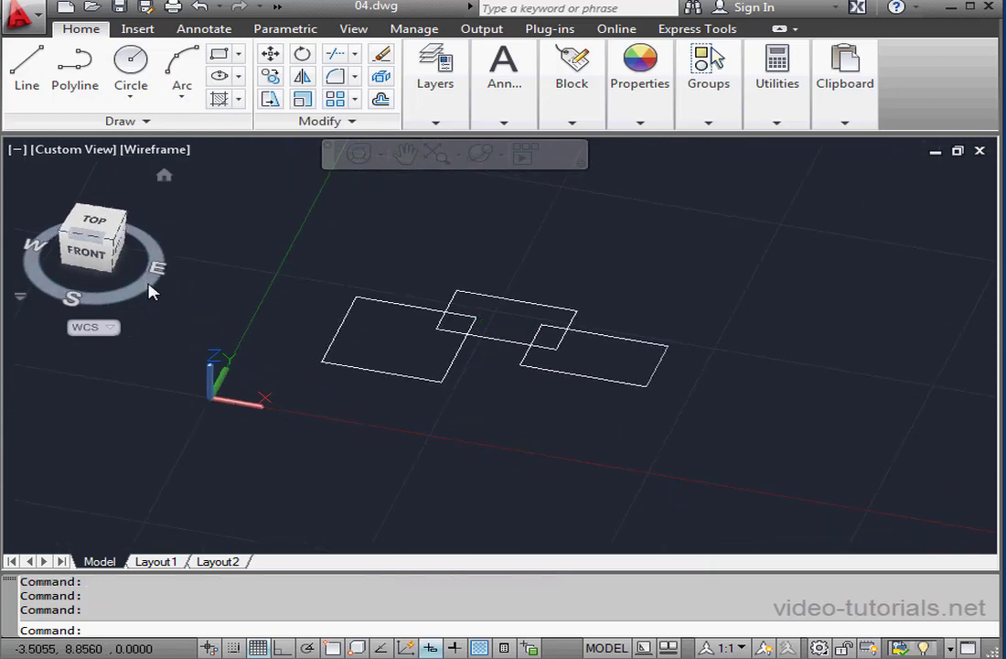
Step: Restore the Home view and switch the model to Parallel projection
click(164, 178)
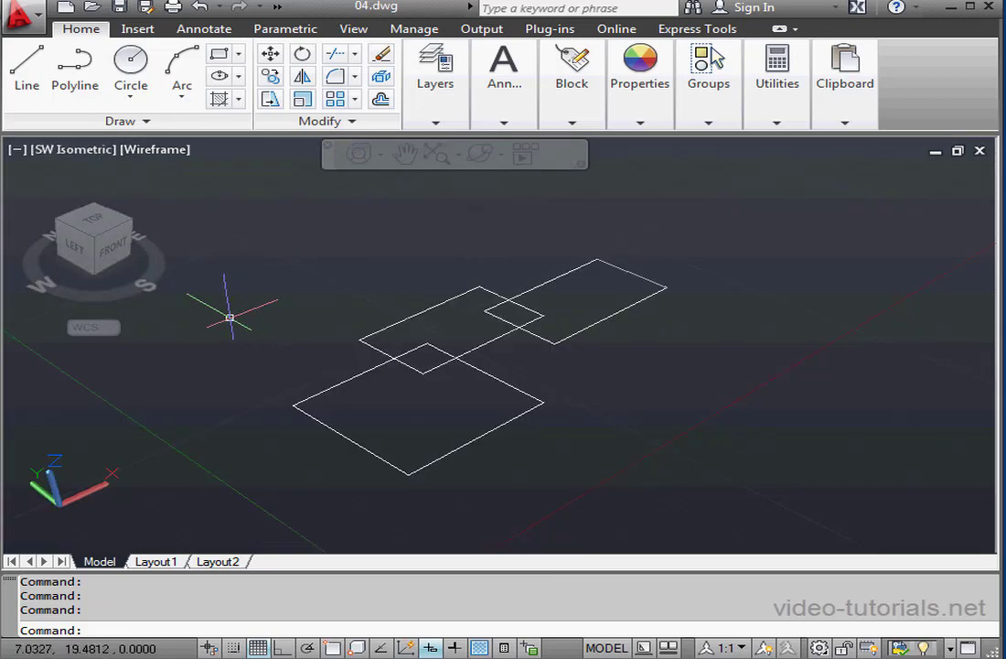
right_click(78, 245)
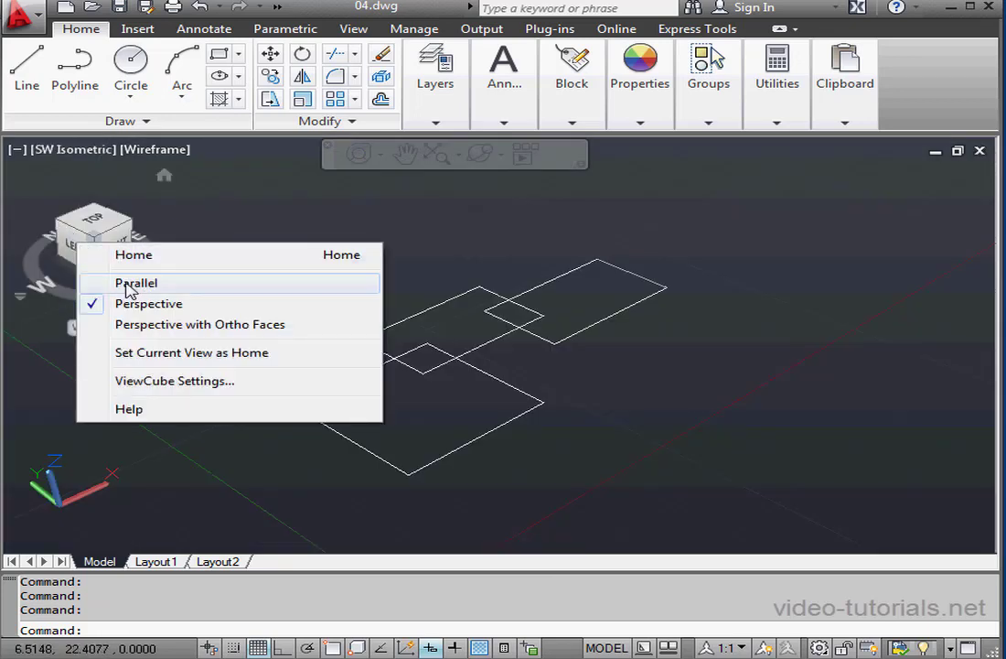
click(128, 286)
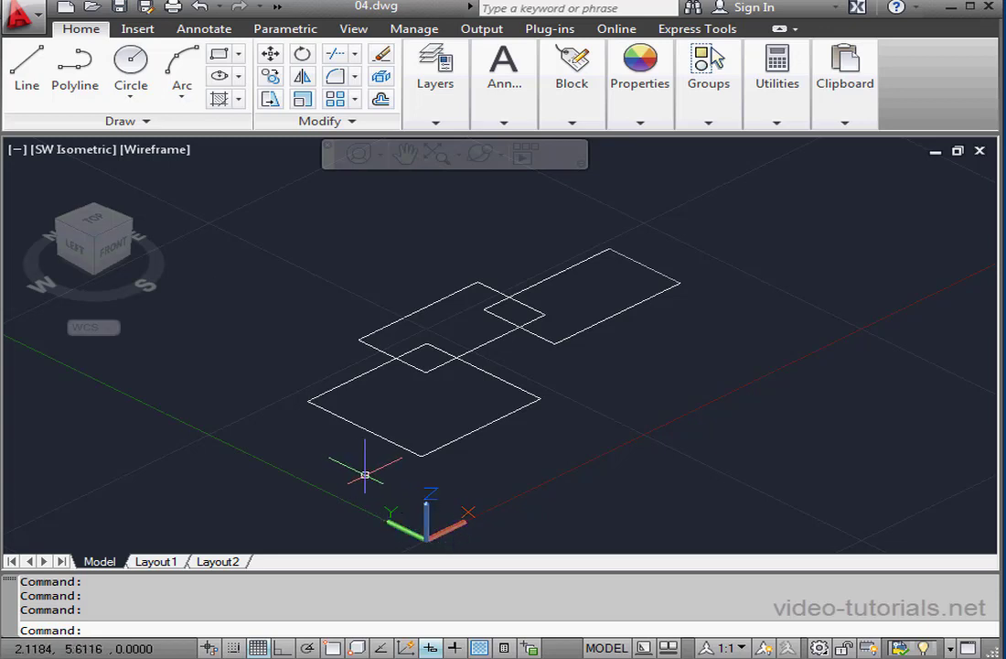
Step: View the rectangles from the Front, SE Isometric, Right and Top orientations using the ViewCube
click(115, 248)
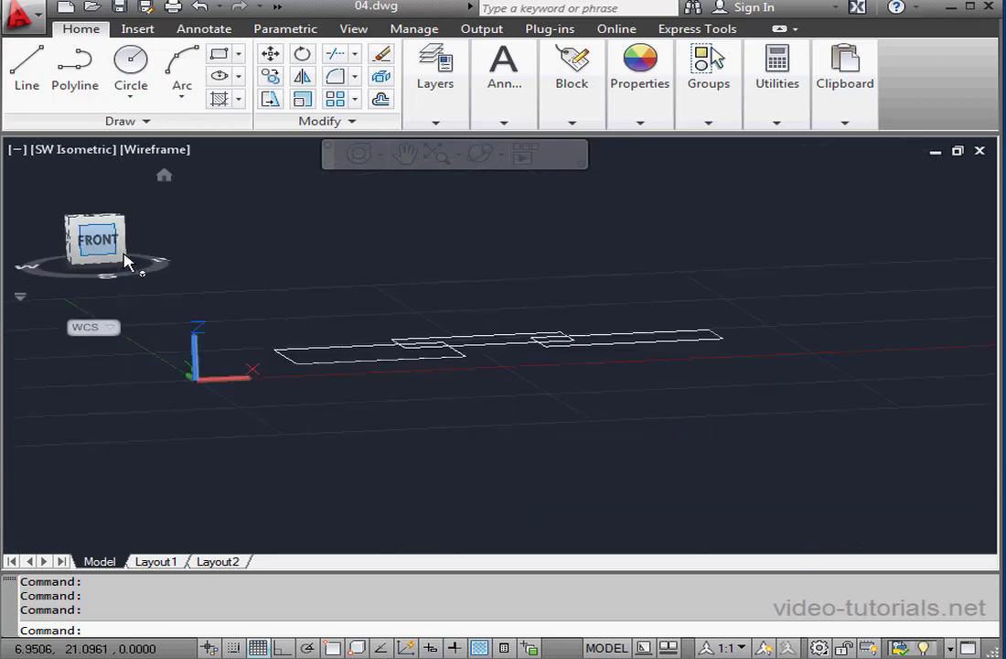
click(118, 220)
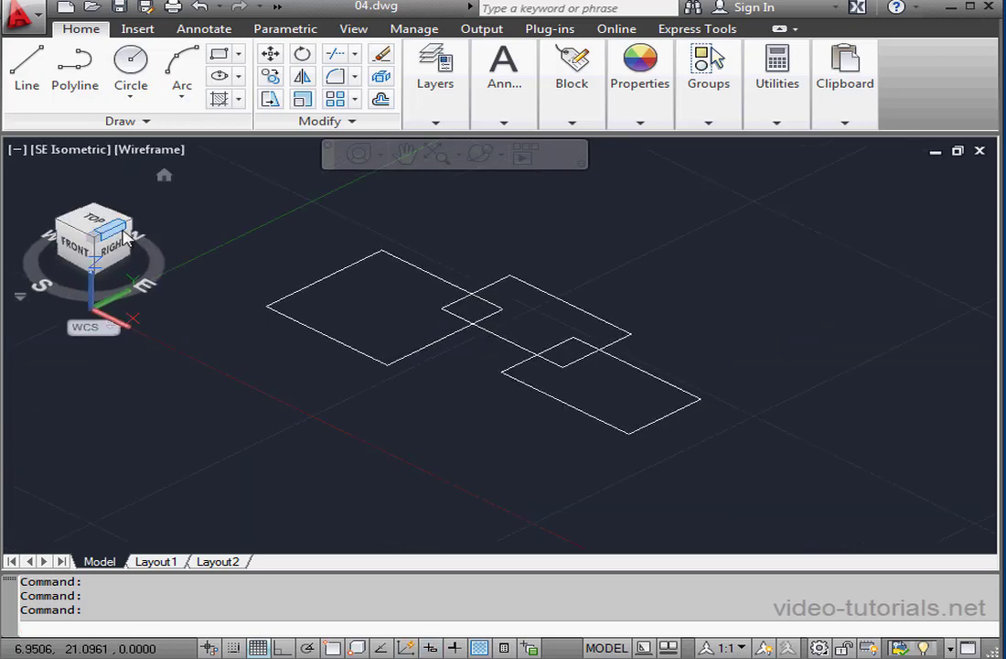
click(107, 245)
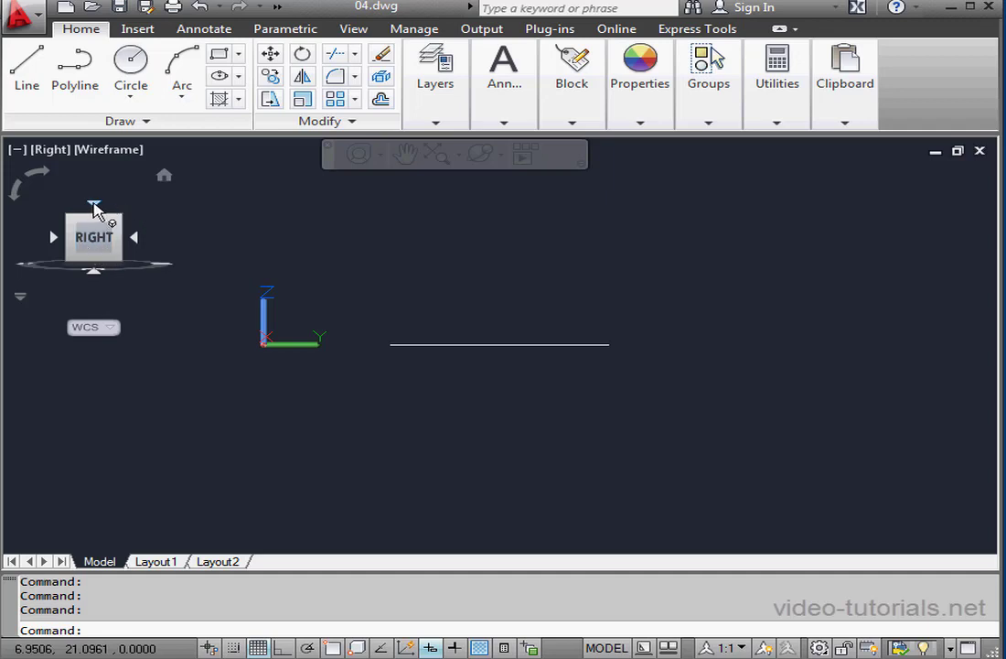
click(93, 204)
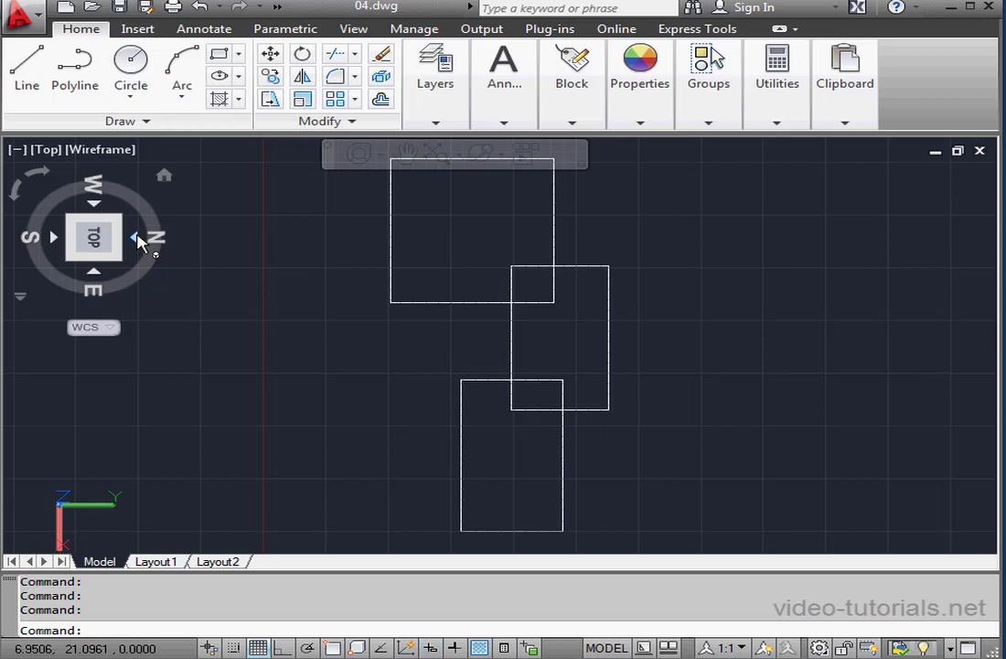
Step: Switch to the Back view and roll it a quarter turn counterclockwise and back again
click(136, 238)
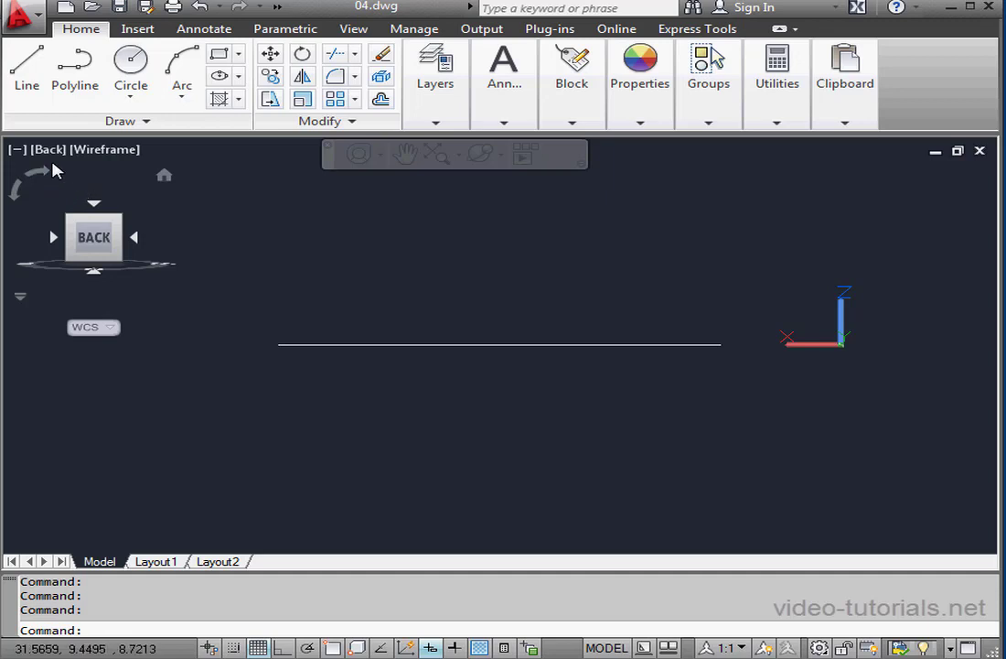
click(20, 188)
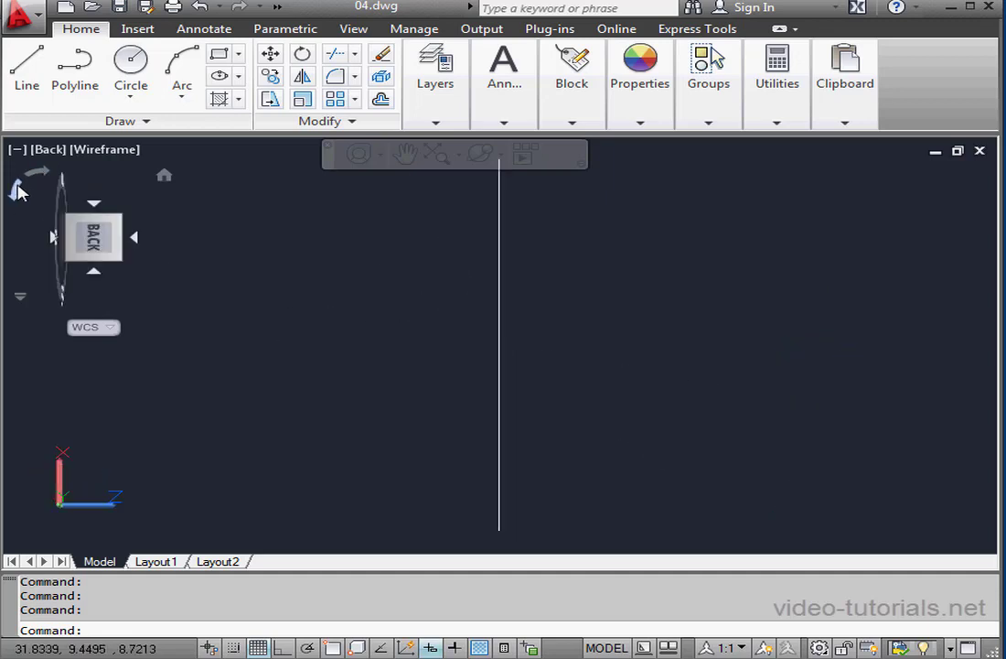
click(37, 172)
Step: Return to the Home view and set its projection to Parallel
click(165, 177)
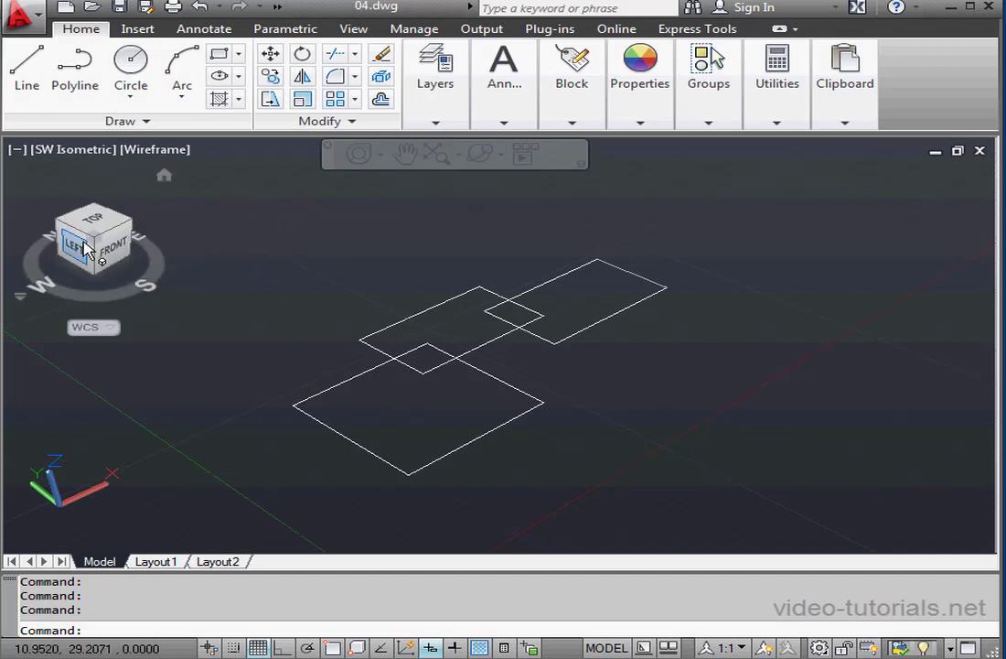
right_click(57, 200)
click(149, 284)
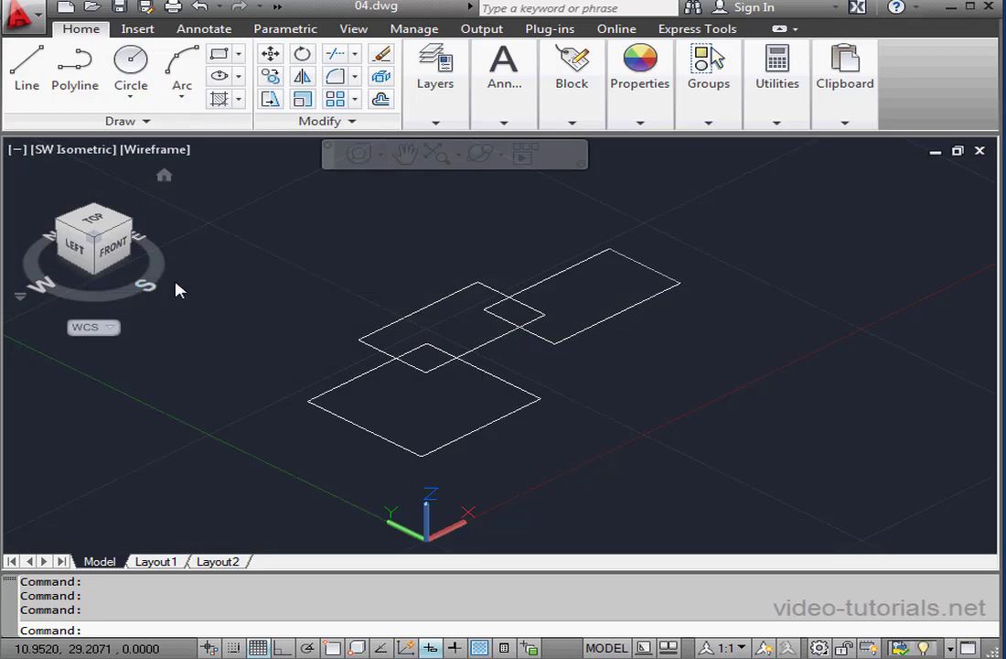
Step: Try the Perspective and Perspective with Ortho Faces projections, then return to Parallel projection
right_click(79, 254)
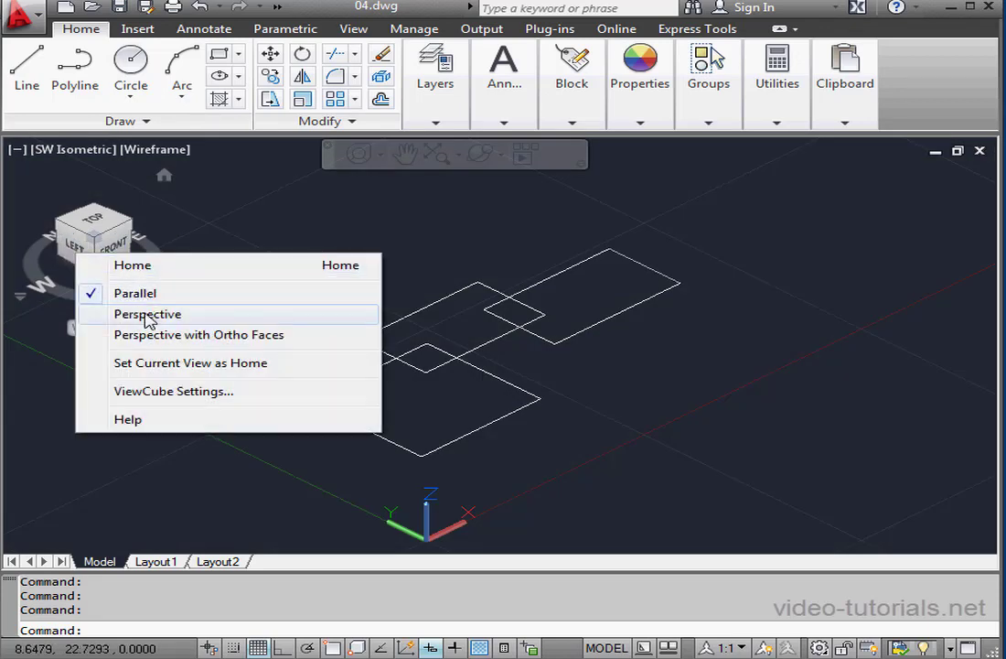
click(147, 314)
right_click(92, 250)
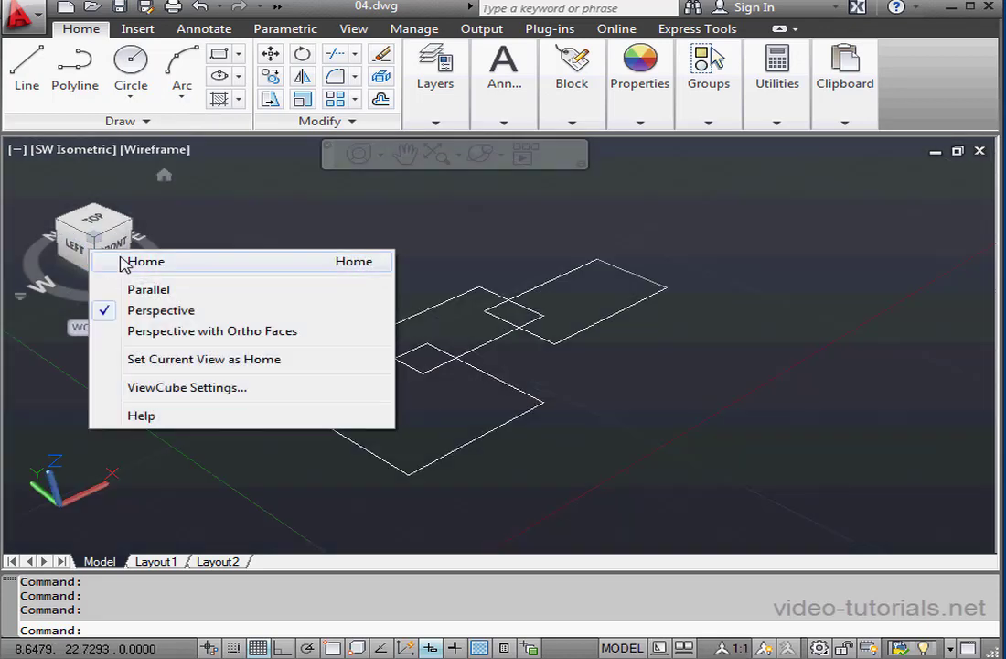
click(187, 331)
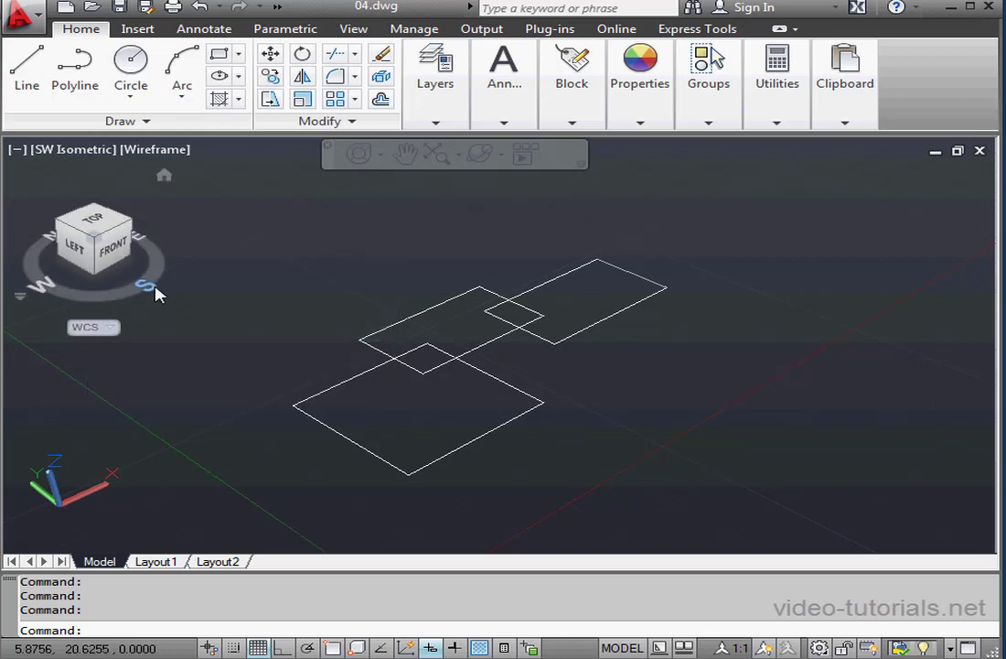
right_click(82, 255)
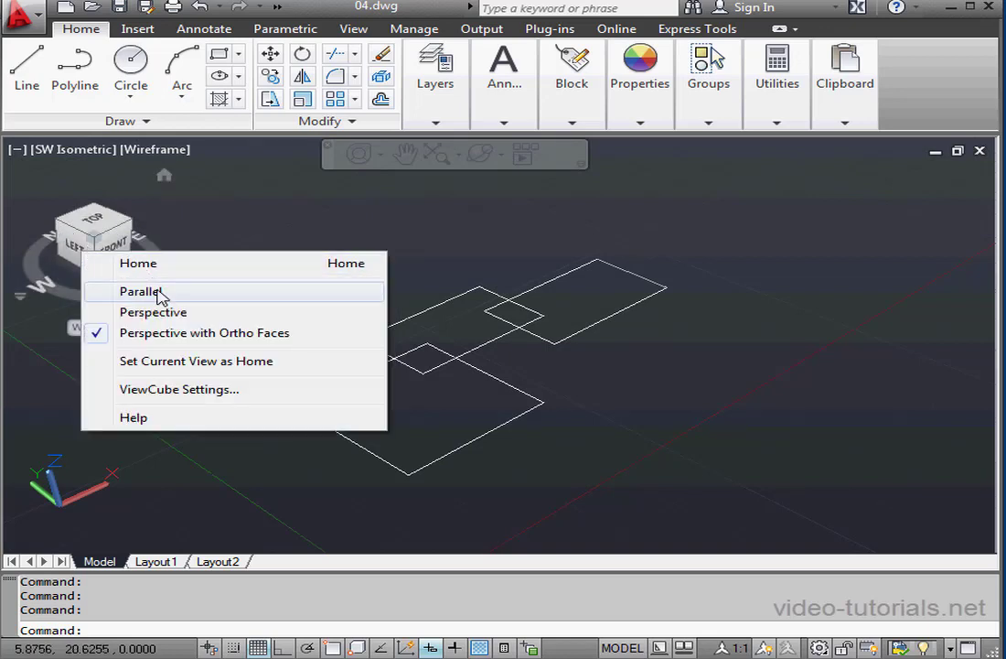
click(147, 291)
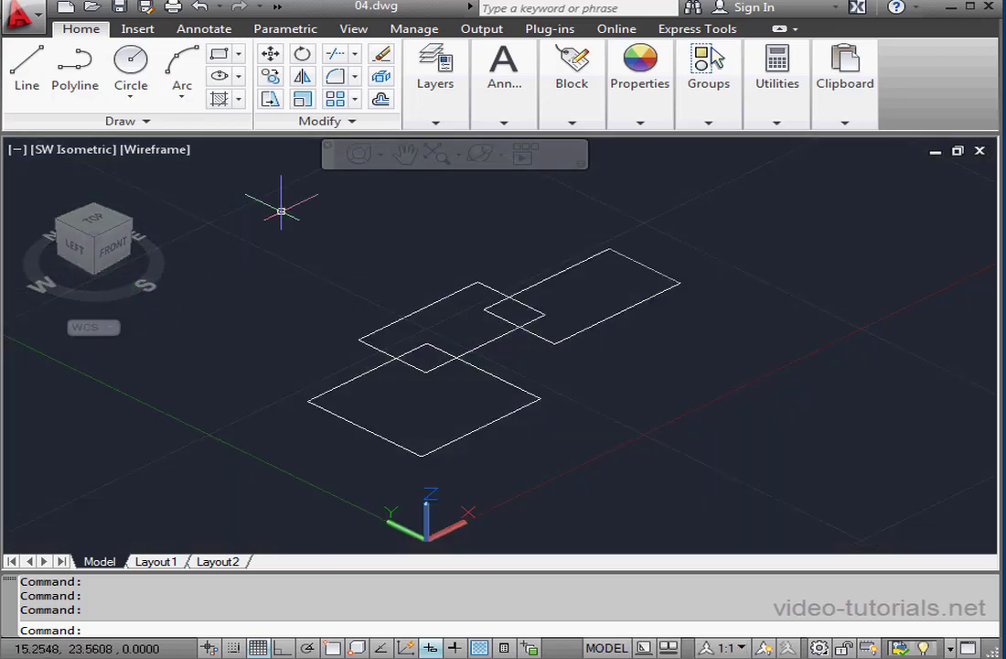
Step: Switch the workspace from Drafting & Annotation to 3D Basics
click(277, 11)
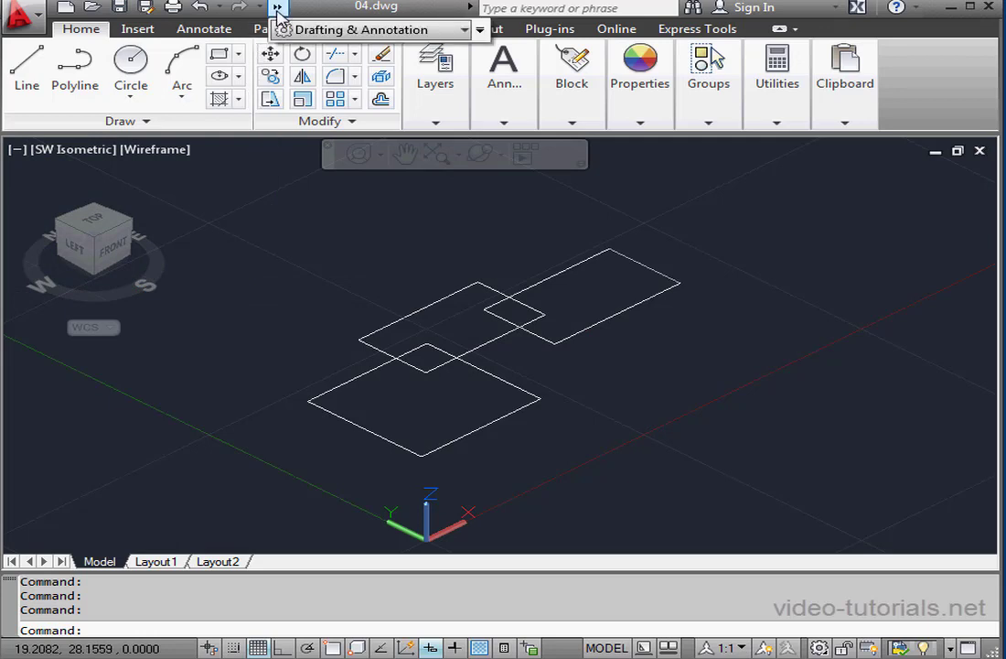
click(452, 35)
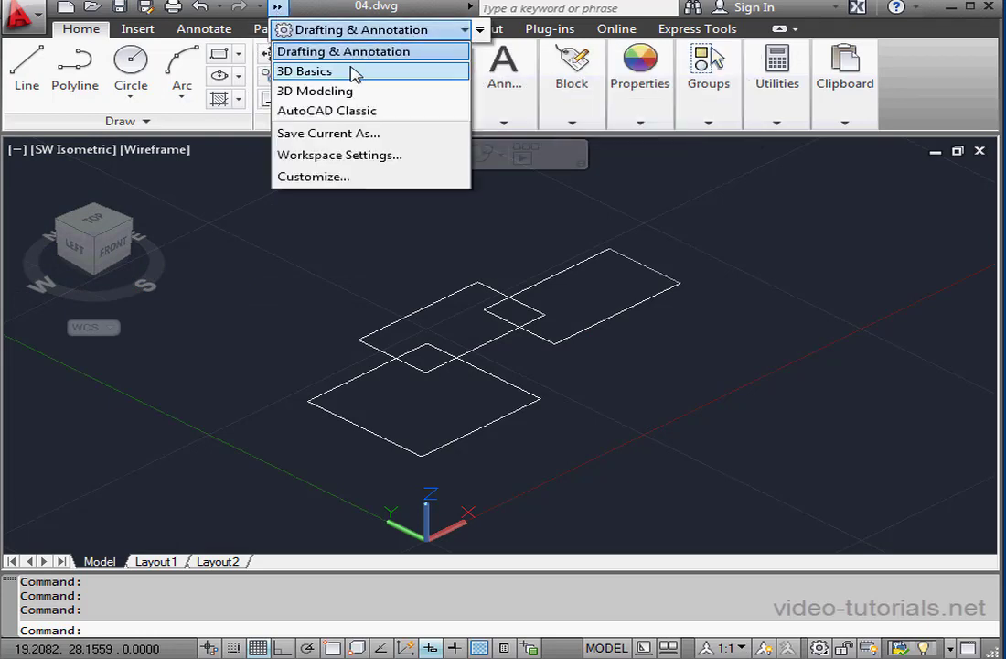
click(330, 73)
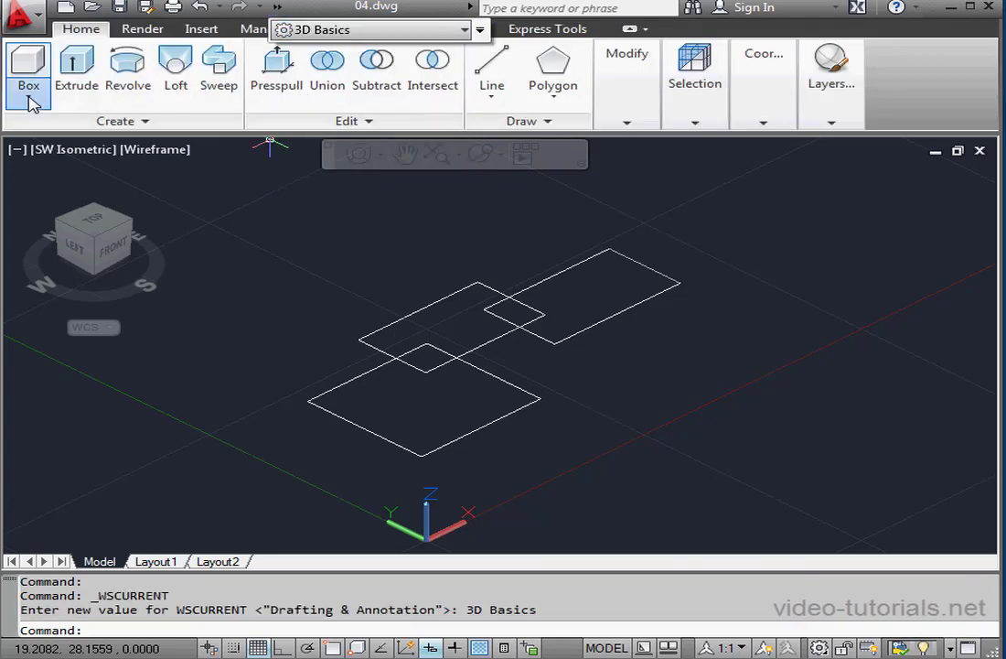
Step: Draw a solid box over the overlapping rectangles, picking two opposite base corners and the height freehand
click(30, 98)
click(27, 128)
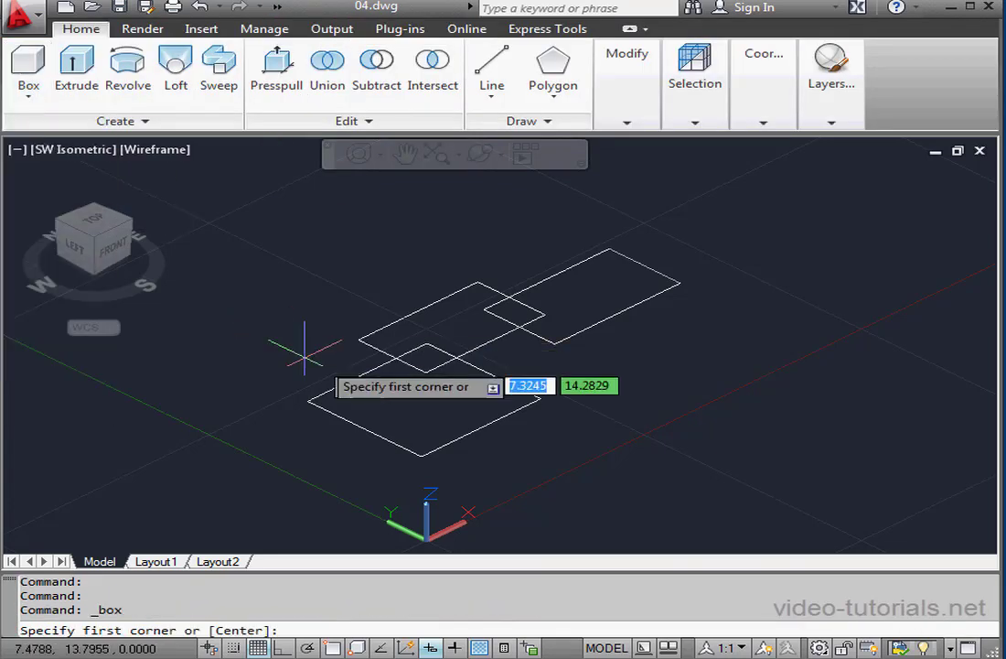
click(270, 352)
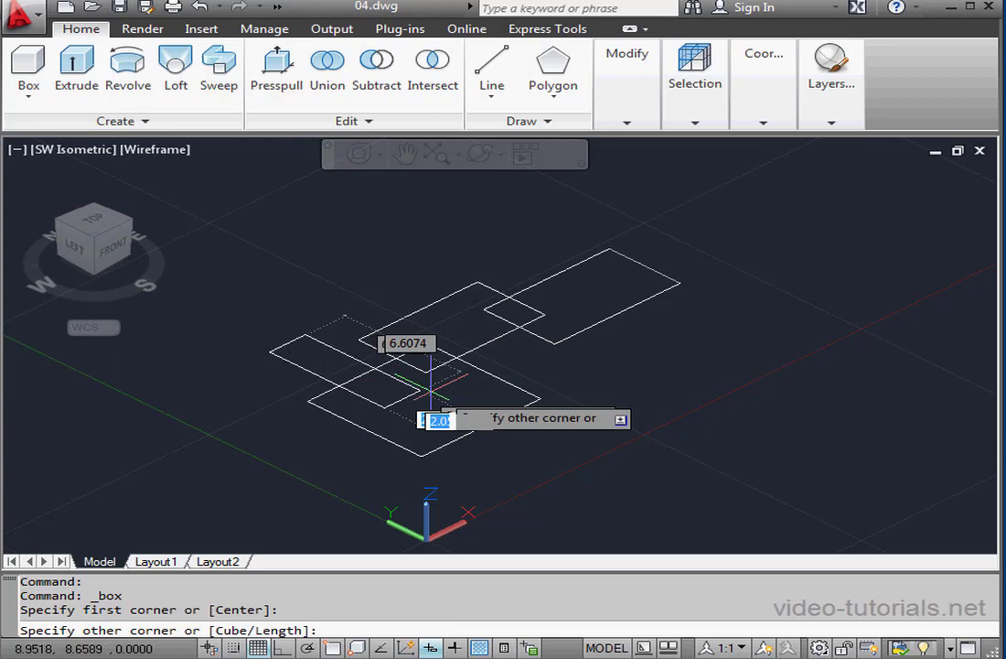
click(577, 364)
click(472, 250)
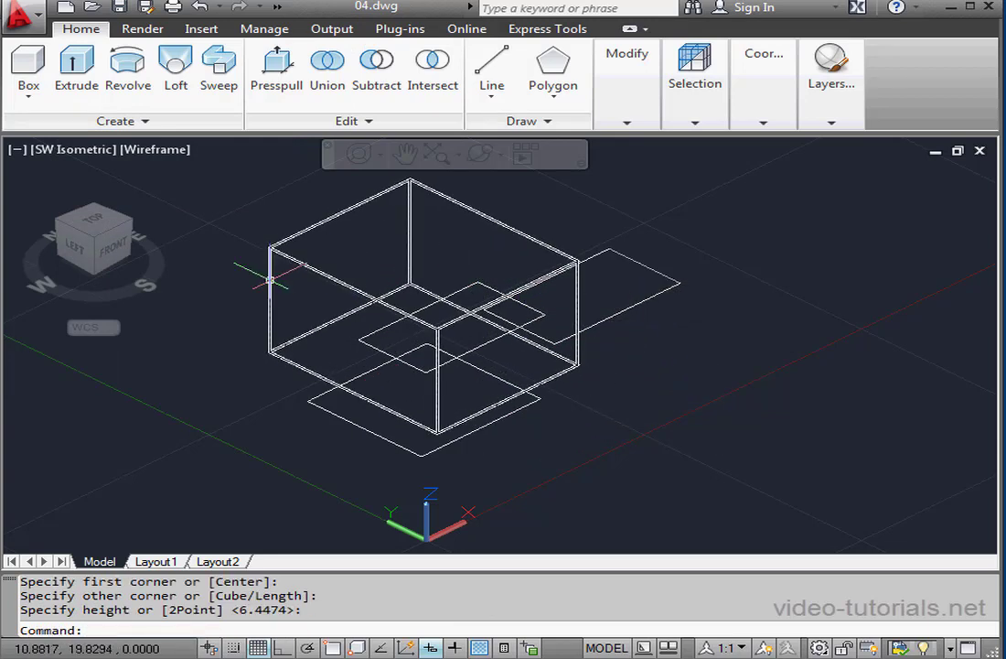
Step: Set the projection to Perspective and to Perspective with Ortho Faces, and switch to the Top view
right_click(82, 247)
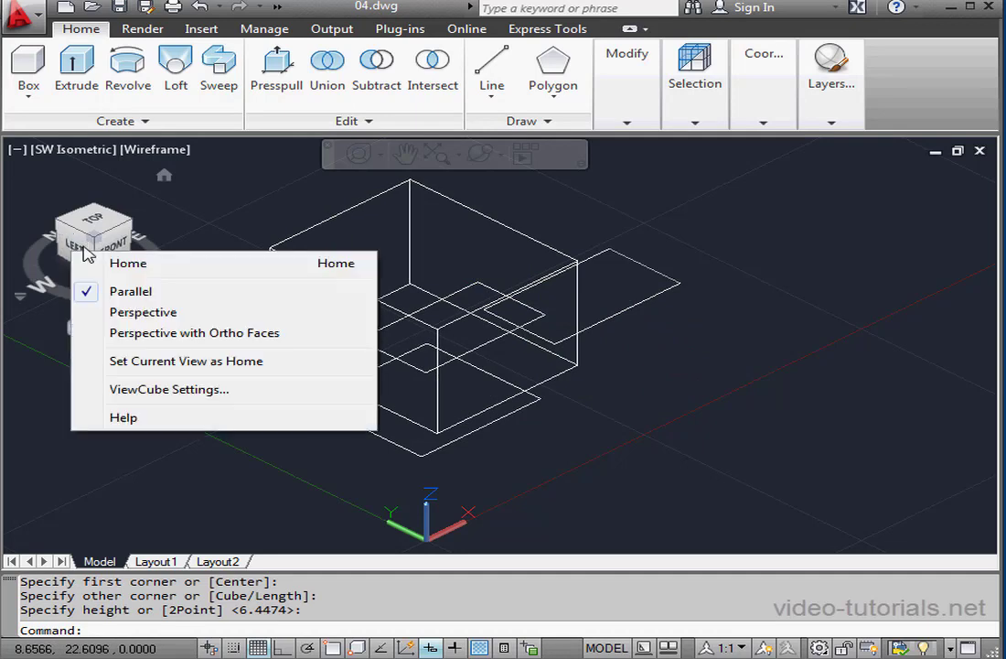
click(131, 313)
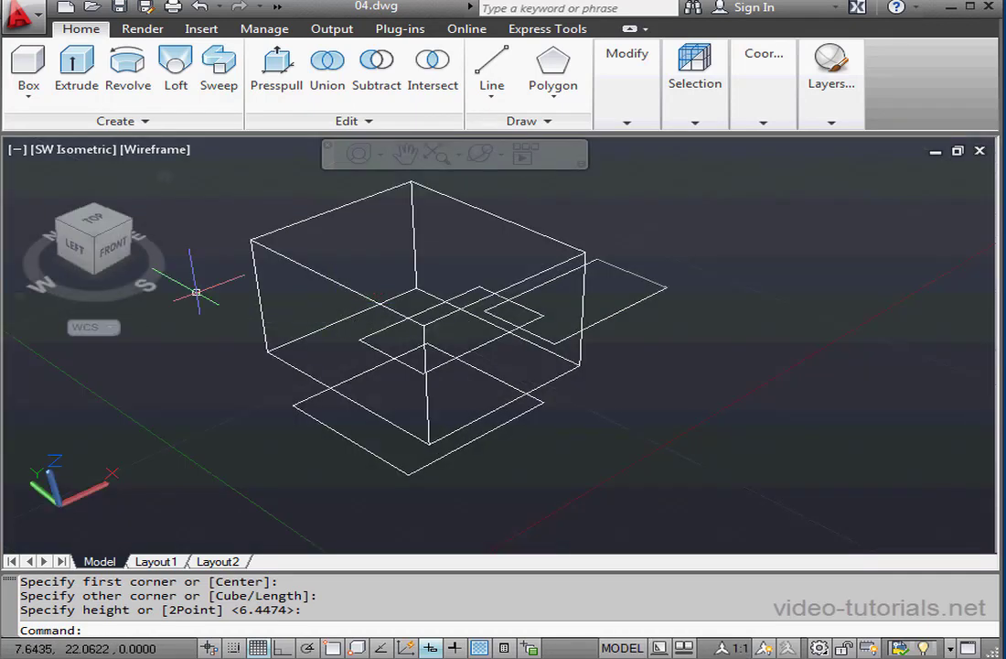
right_click(80, 251)
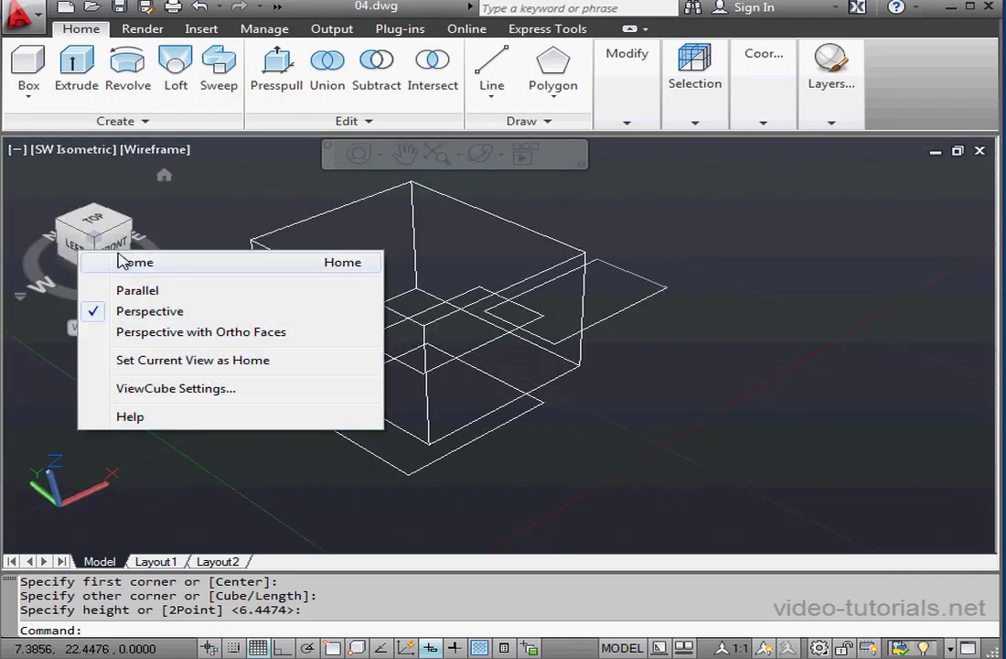
click(177, 333)
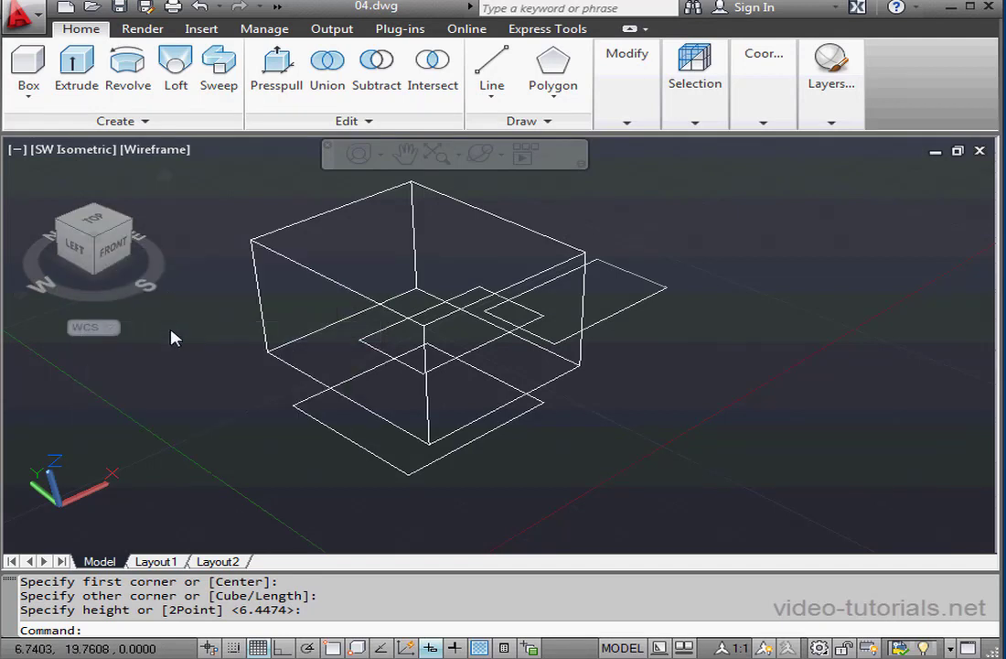
click(93, 224)
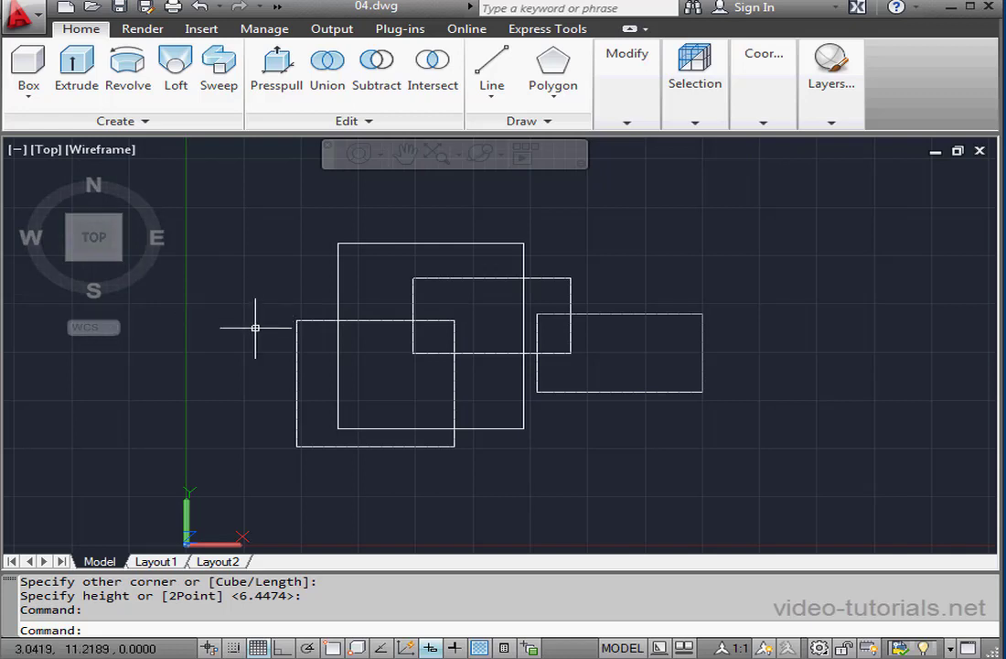
Step: Try Perspective projection in the Top view, return to Parallel, and orbit to a low oblique view of the box's front
right_click(94, 247)
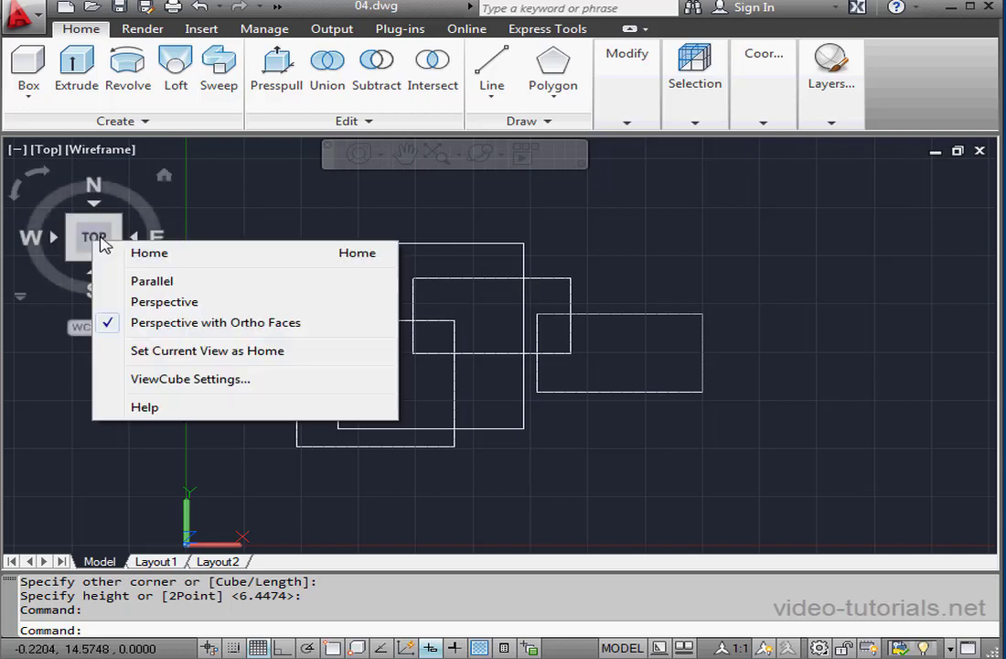
click(160, 302)
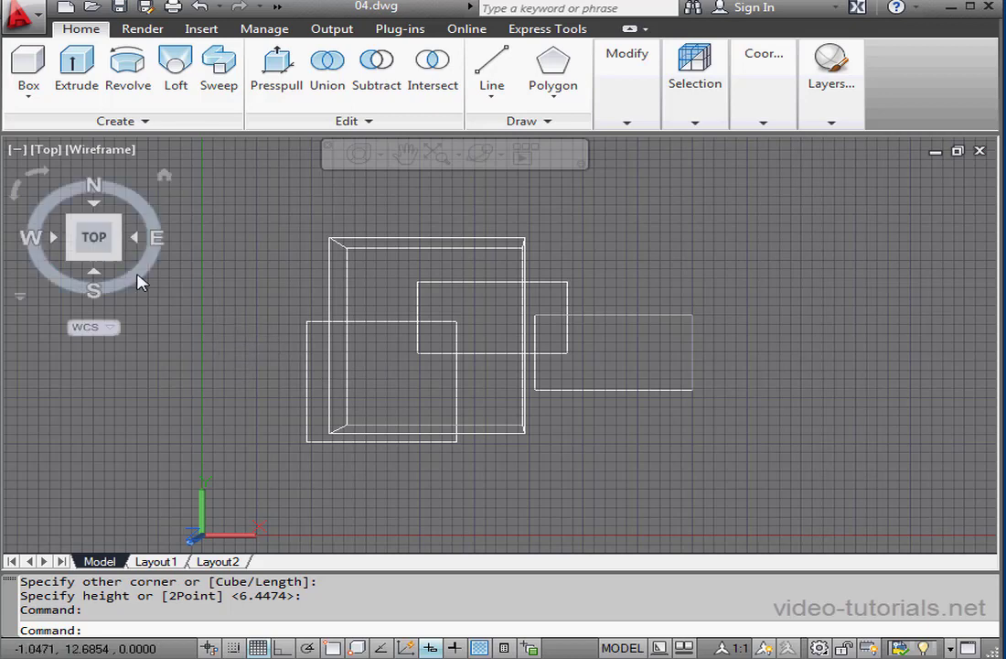
right_click(92, 236)
click(153, 279)
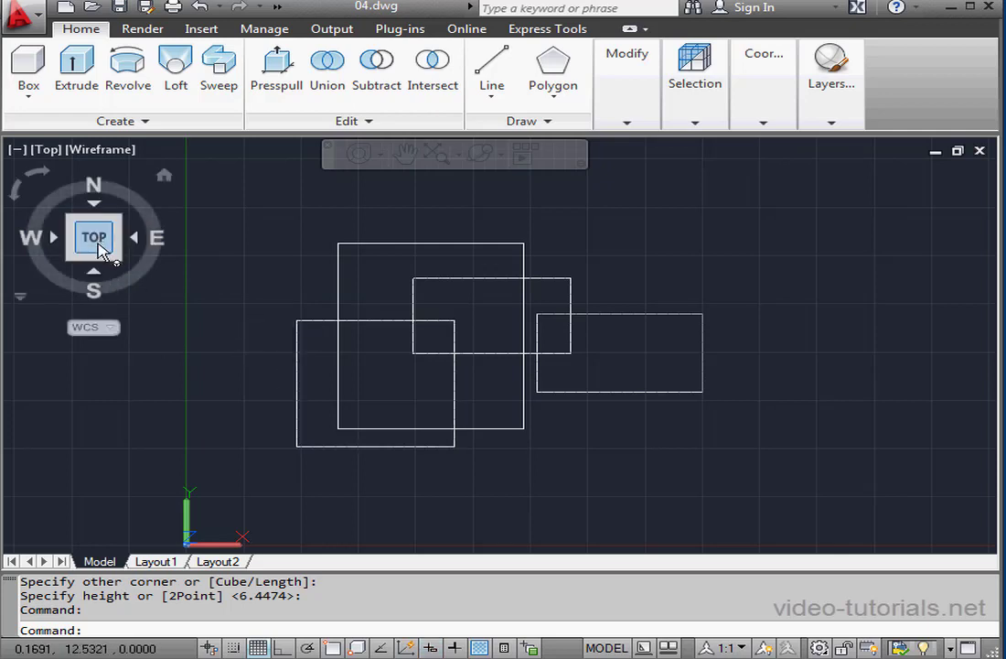
drag(99, 251, 66, 187)
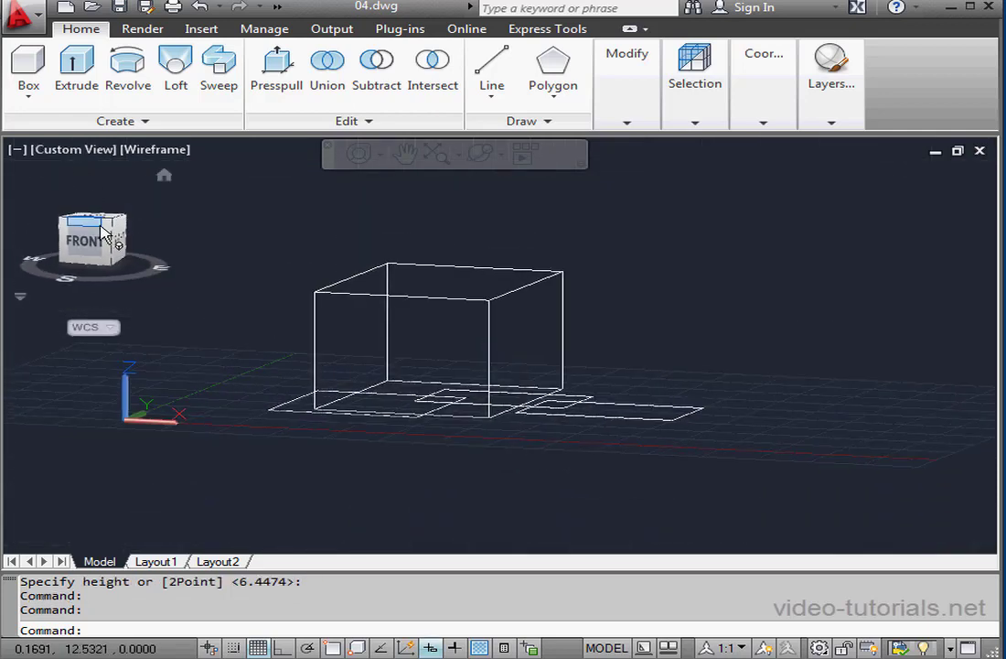